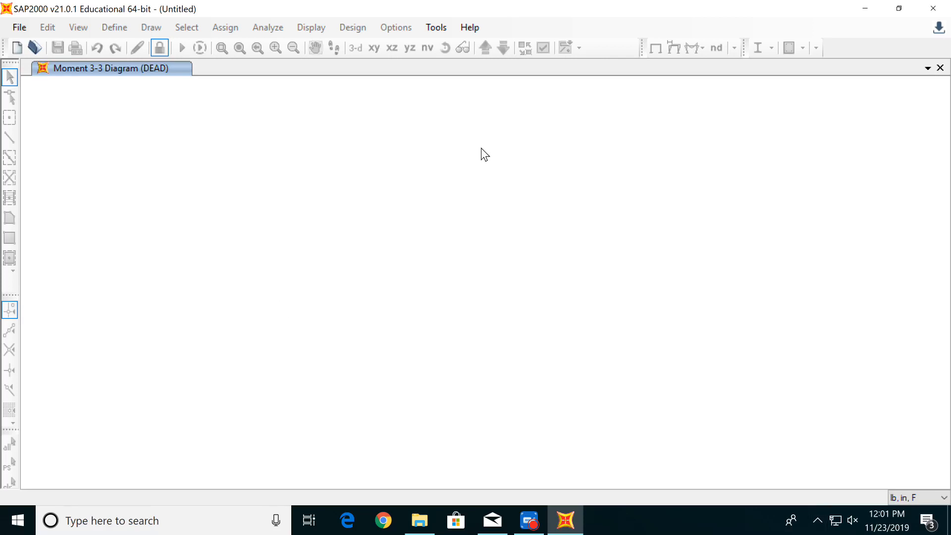
# - Start a new Grid Only model initialized from defaults with lb, in, F units
pyautogui.click(16, 48)
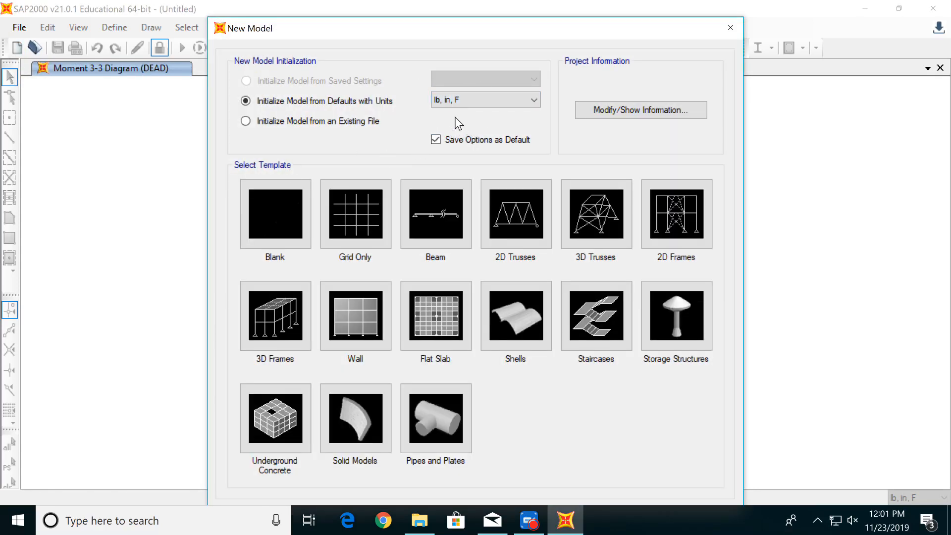
pyautogui.click(531, 105)
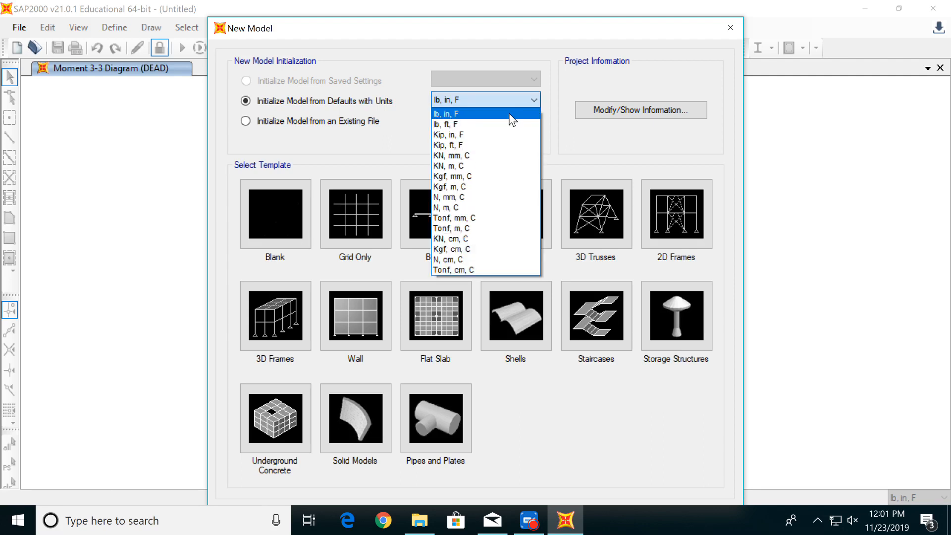
pyautogui.click(510, 114)
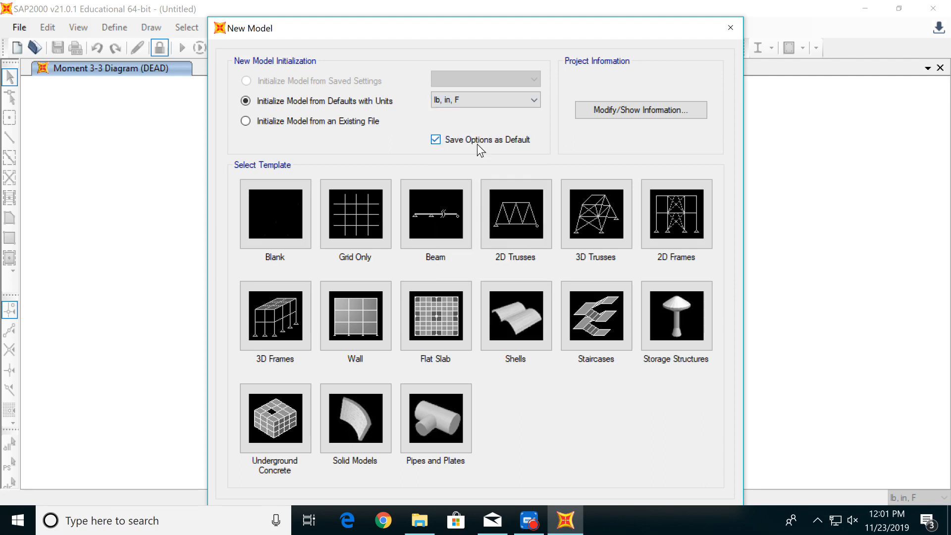
pyautogui.click(362, 208)
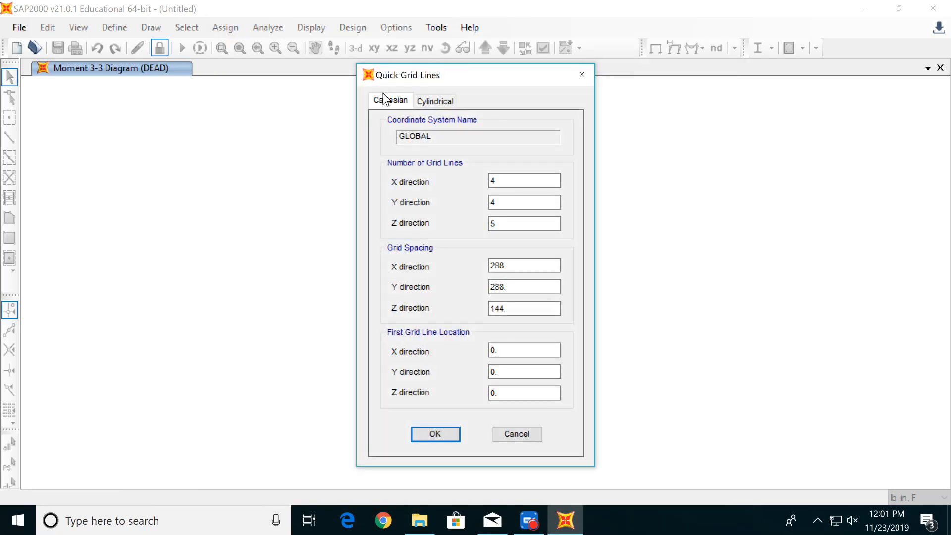
# - Set the number of Cartesian grid lines in the Y direction to 1
pyautogui.click(515, 182)
pyautogui.click(503, 200)
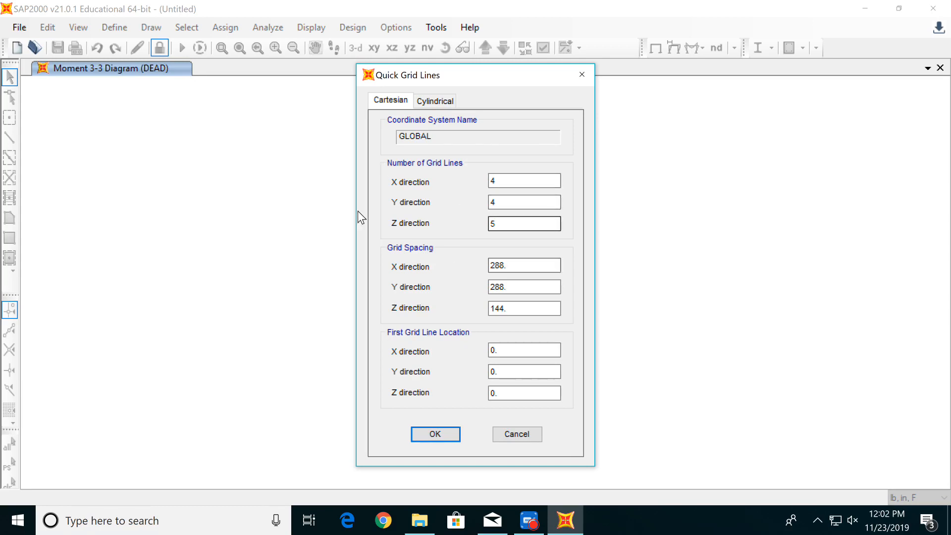
pyautogui.click(515, 202)
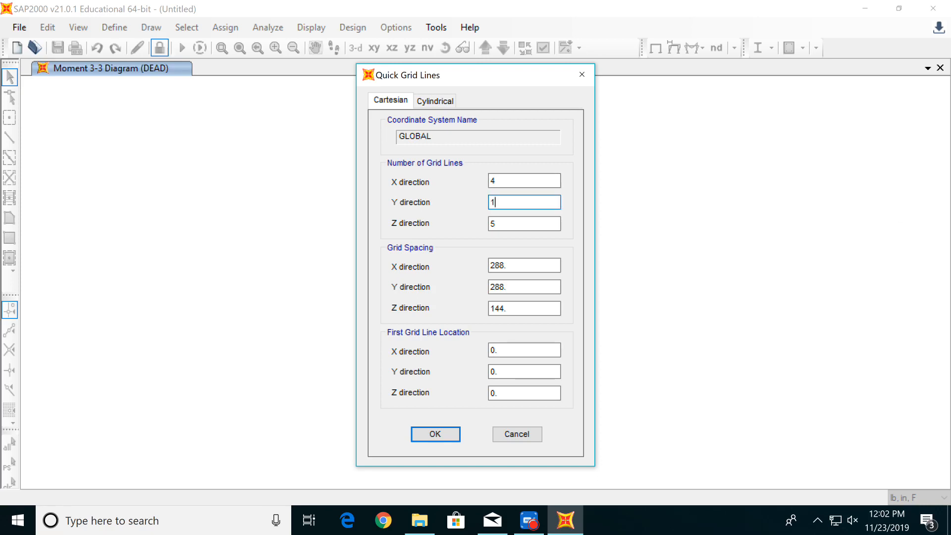
pyautogui.press('Tab')
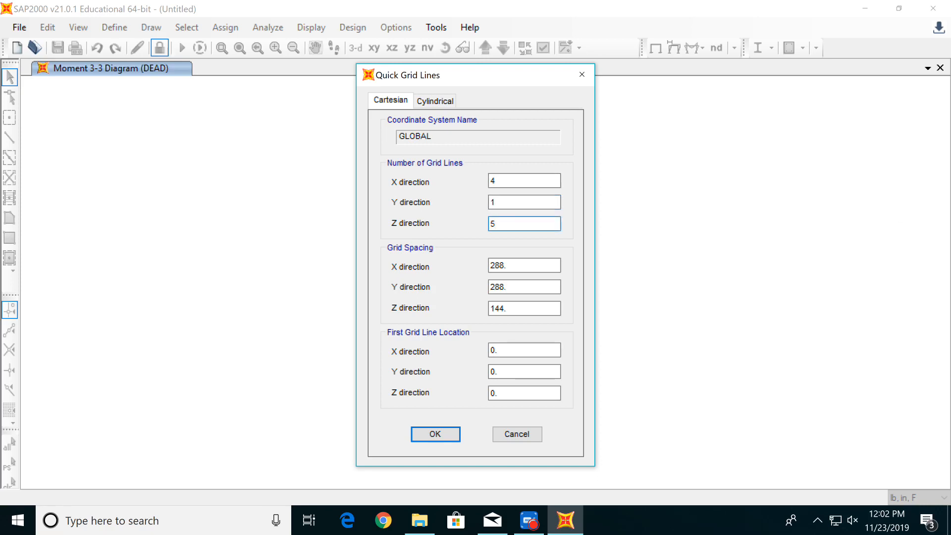
# - Set the grid spacing to 4 in X, 2 in Y and 2.5 in Z, and create the grid
pyautogui.click(550, 266)
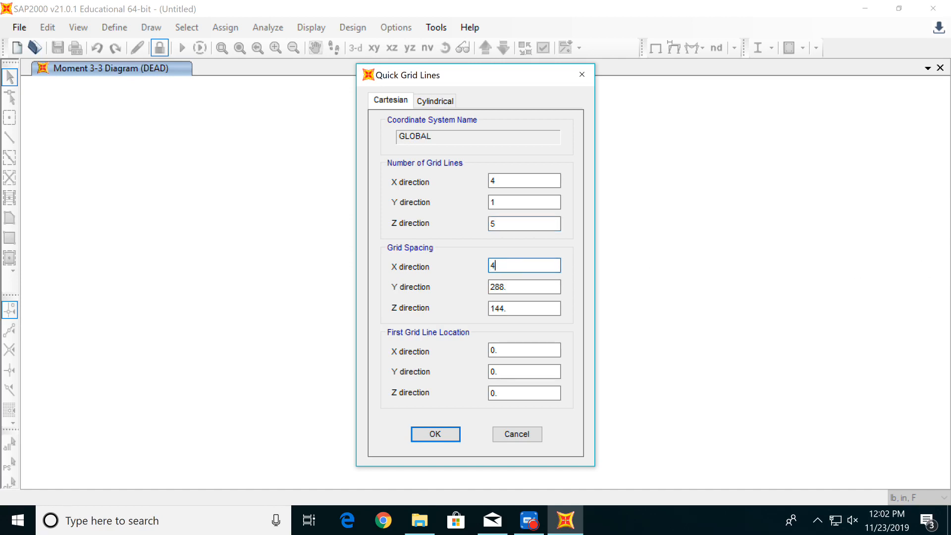
pyautogui.press('Tab')
pyautogui.write('2')
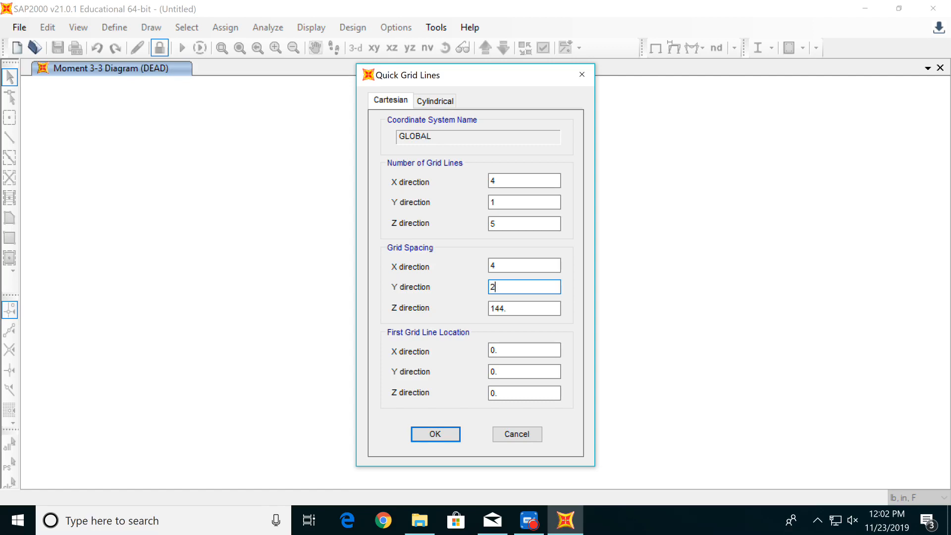
pyautogui.press('Tab')
pyautogui.write('2')
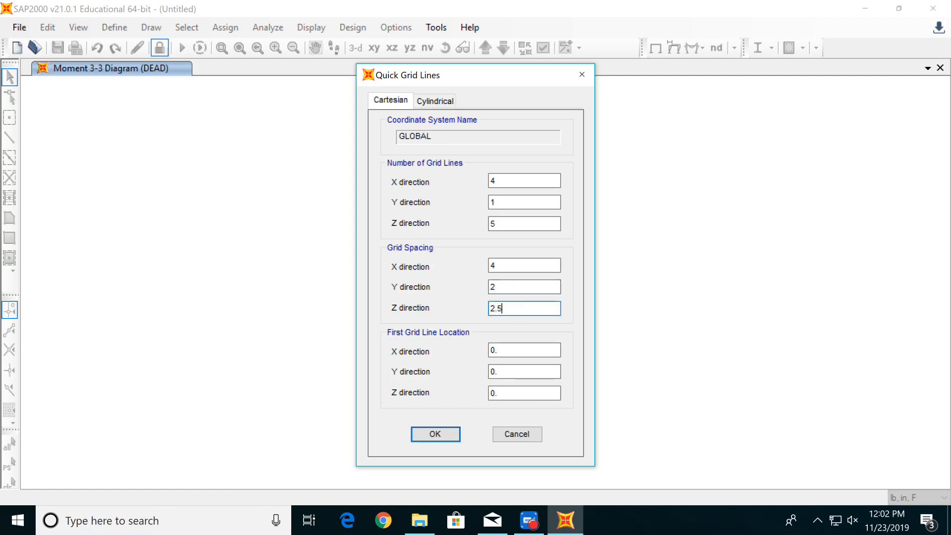
pyautogui.write('.5')
pyautogui.click(430, 431)
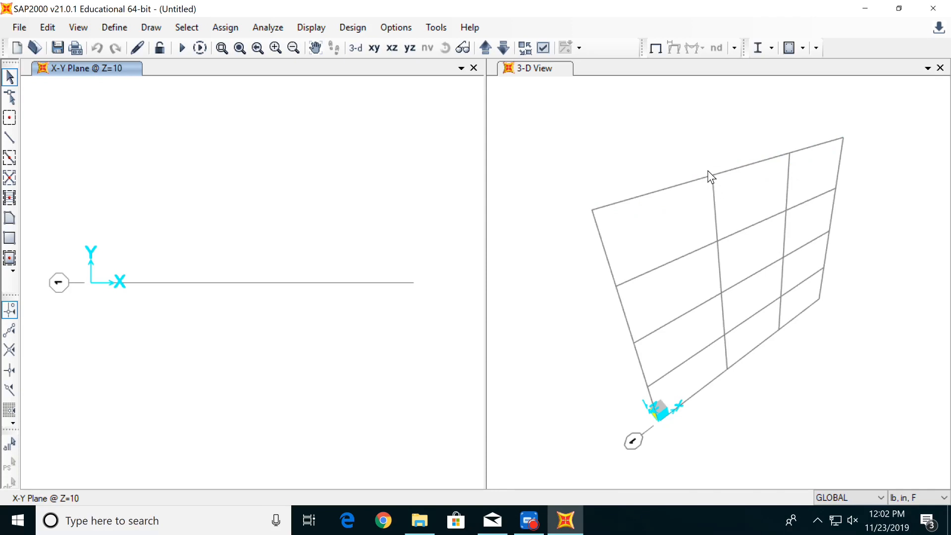
# - Close the 3-D view and show the grid in the X-Z plane at Y=0
pyautogui.click(940, 68)
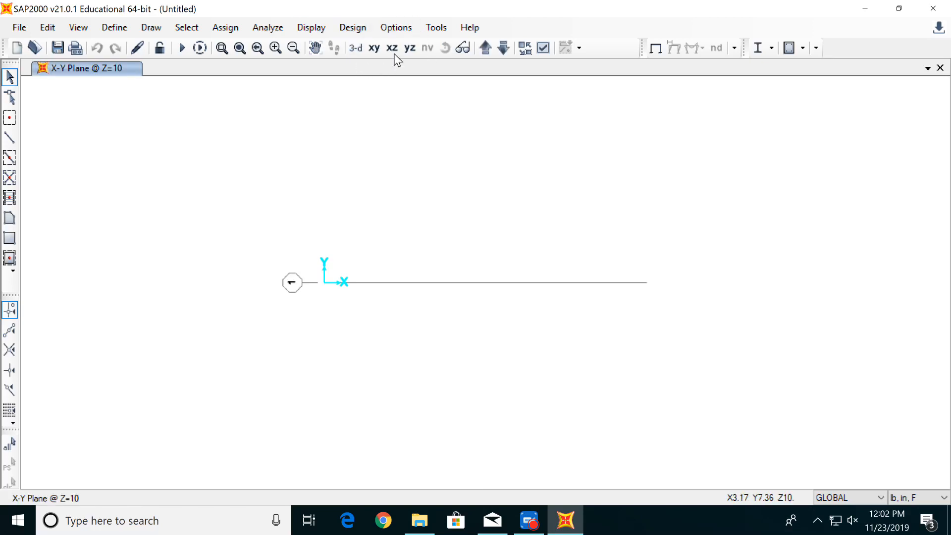
pyautogui.click(391, 48)
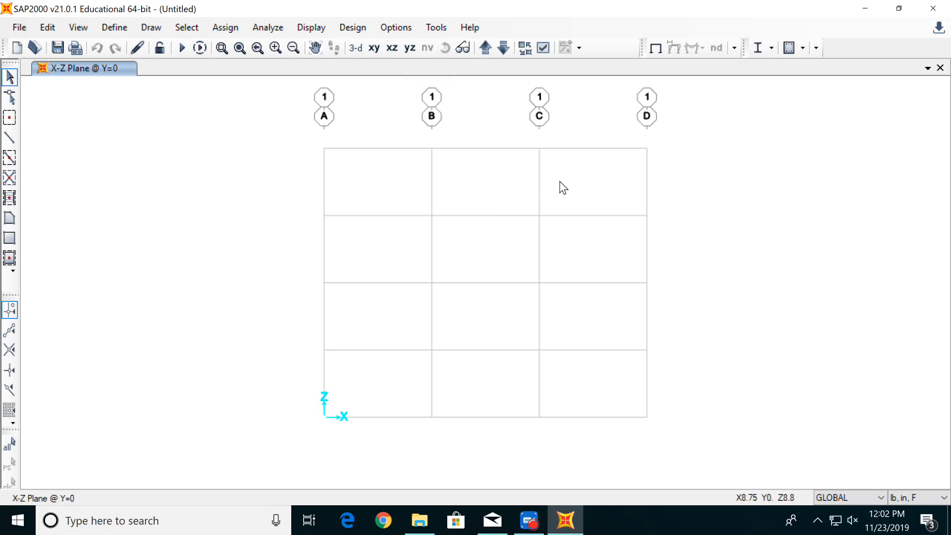
pyautogui.scroll(2, 562, 188)
pyautogui.scroll(-2, 525, 180)
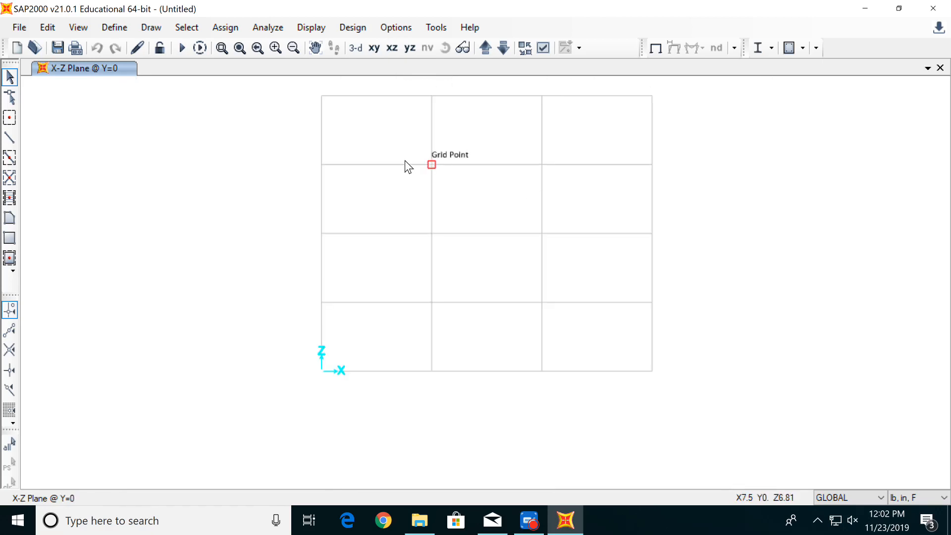
pyautogui.moveTo(604, 159); pyautogui.dragTo(577, 198, button='middle')
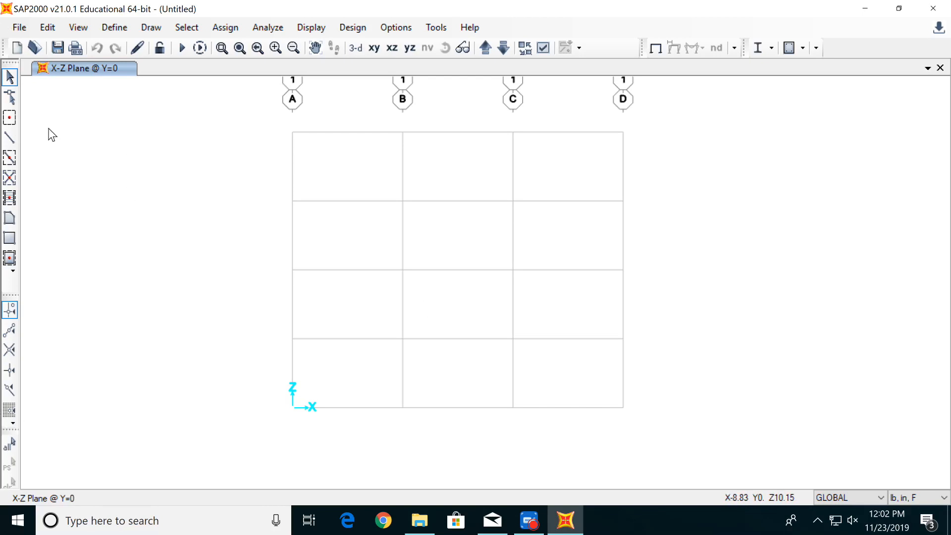
# - Draw four connected straight FSEC1 frame members down grid line B, from Z=10 to Z=0 in 2.5 segments
pyautogui.click(13, 141)
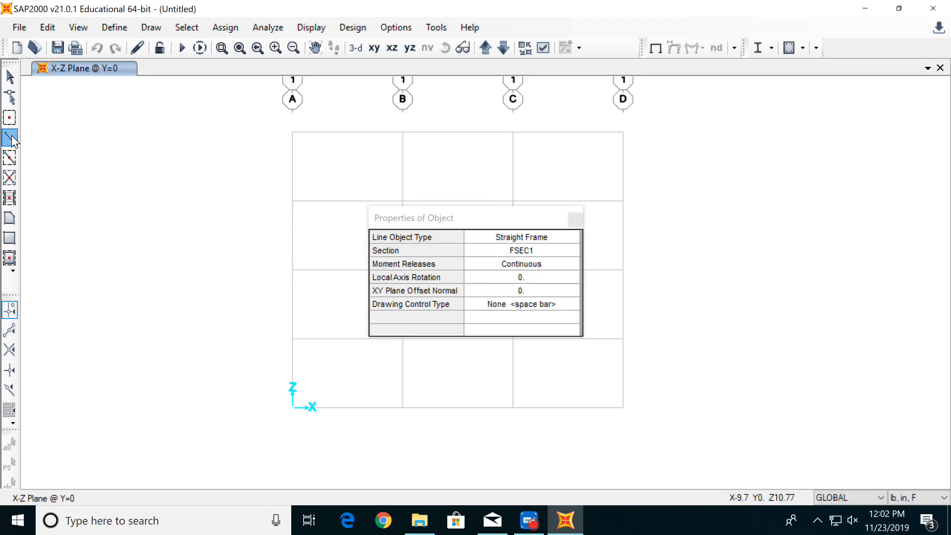
pyautogui.moveTo(449, 219); pyautogui.dragTo(122, 174)
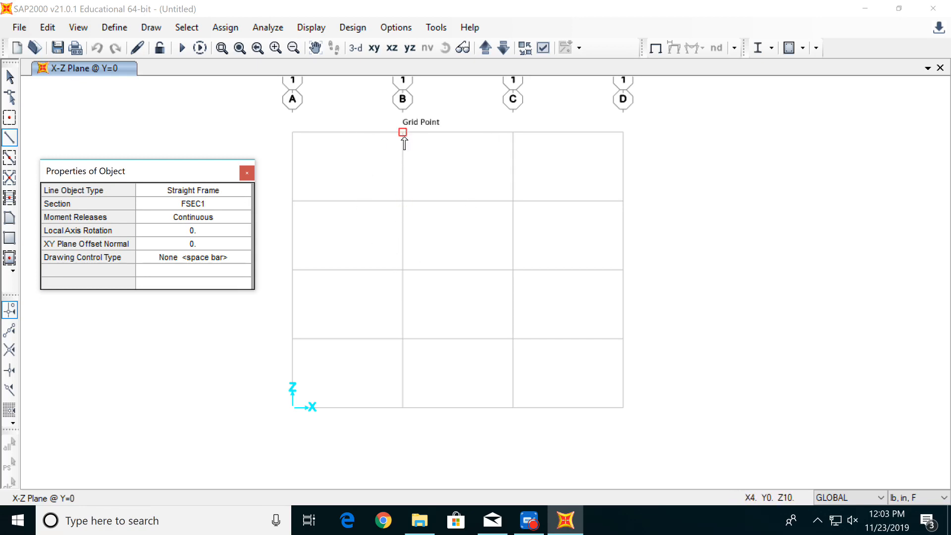
pyautogui.click(402, 132)
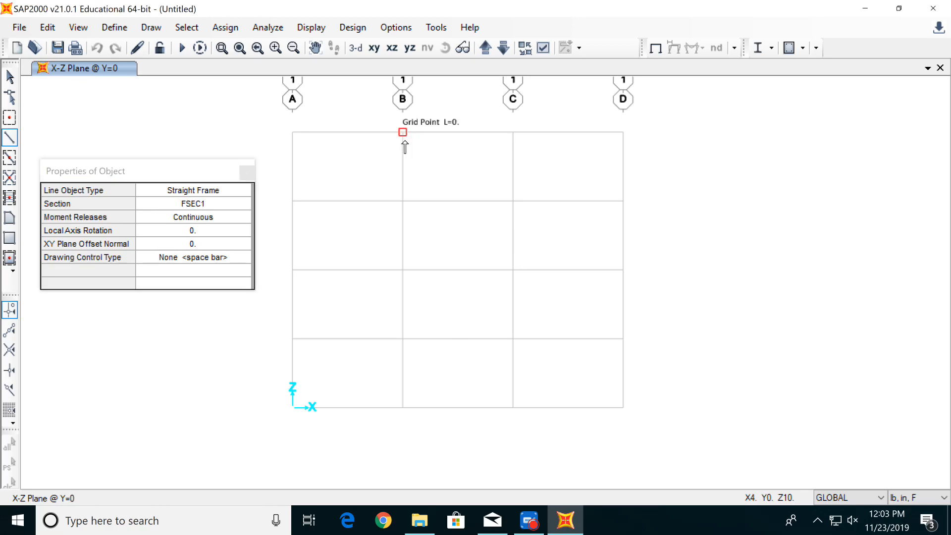
pyautogui.click(404, 198)
pyautogui.doubleClick(403, 270)
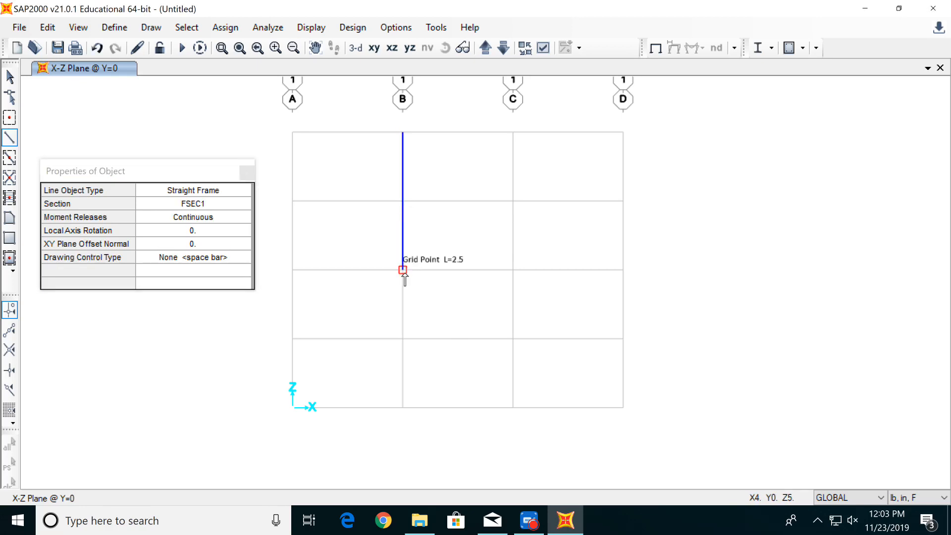
pyautogui.click(403, 339)
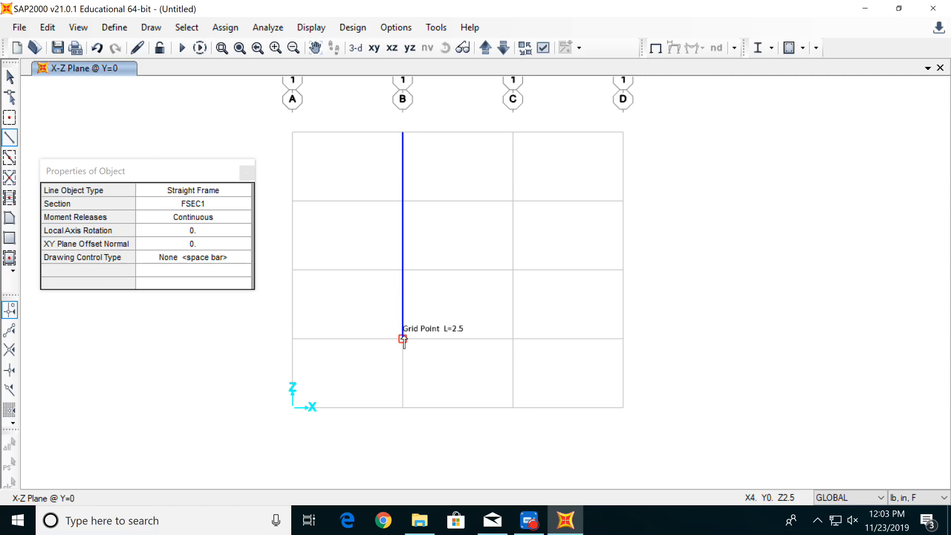
pyautogui.doubleClick(403, 406)
pyautogui.press('Escape')
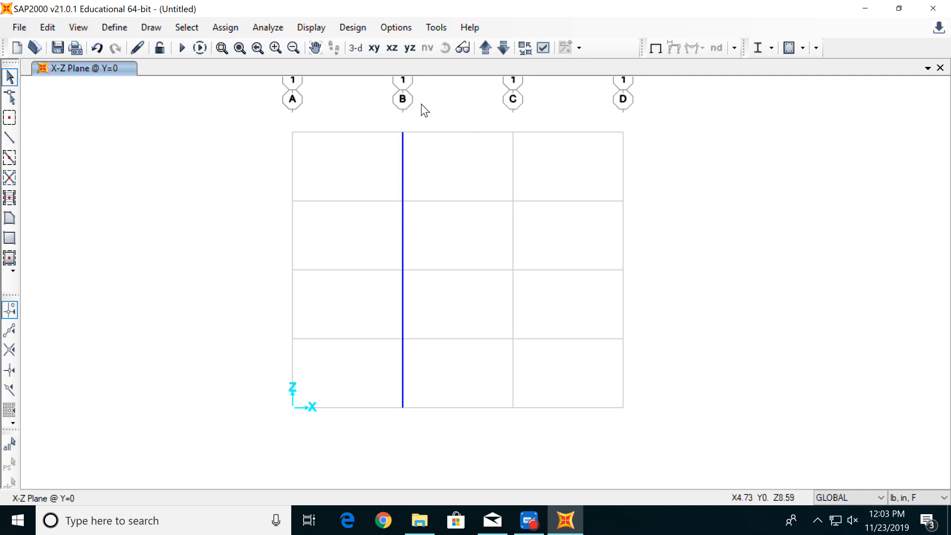
# - Assign a fixed restraint, with all translations and rotations restrained, to the column's base joint on grid line B
pyautogui.moveTo(358, 371); pyautogui.dragTo(456, 444)
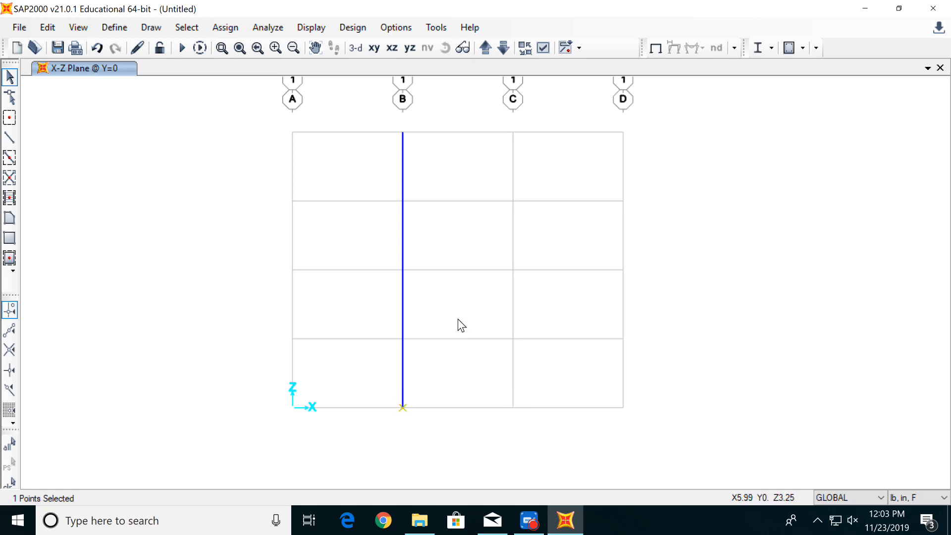
pyautogui.click(223, 29)
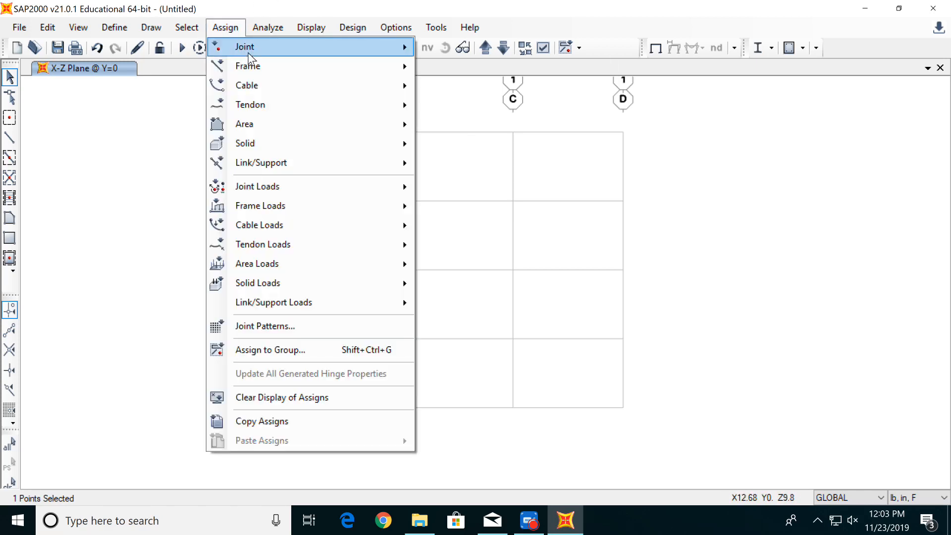
pyautogui.moveTo(248, 49)
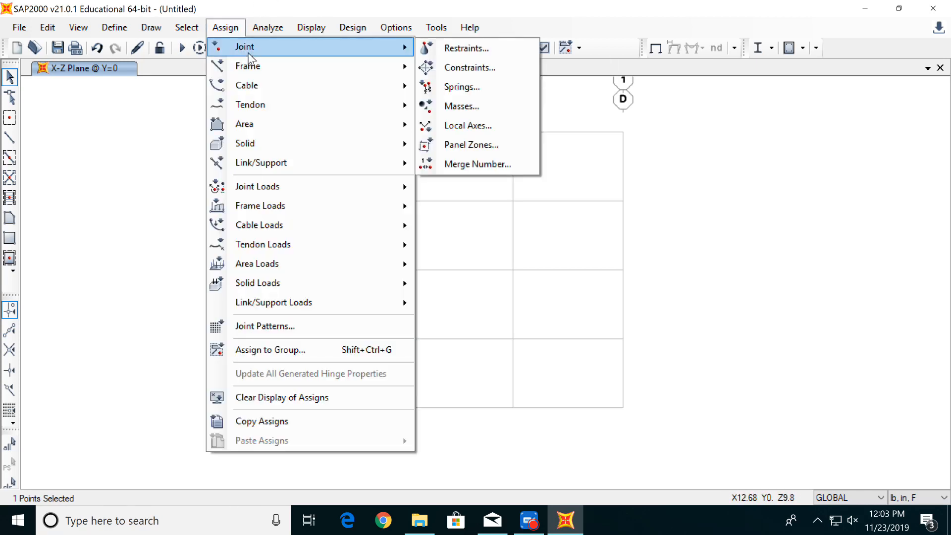
pyautogui.click(466, 50)
pyautogui.moveTo(471, 159); pyautogui.dragTo(650, 141)
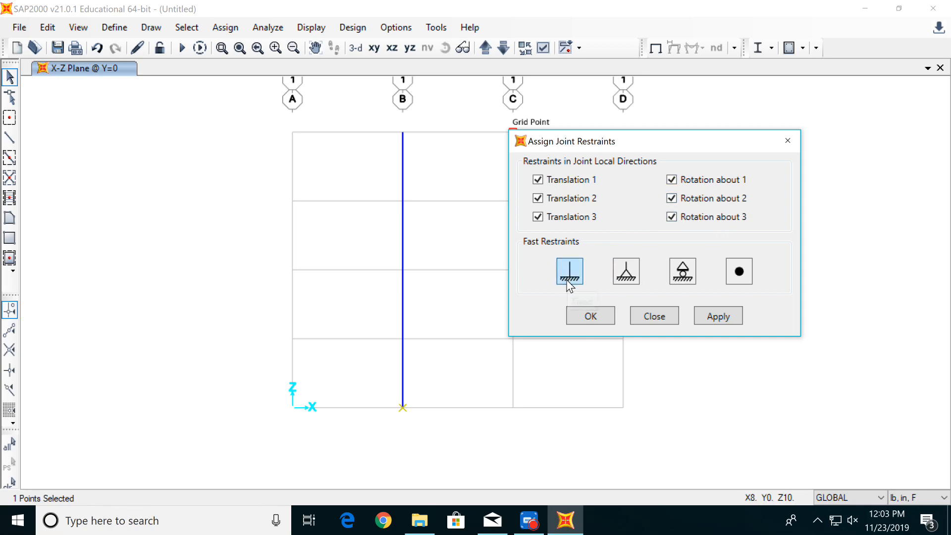
pyautogui.click(739, 316)
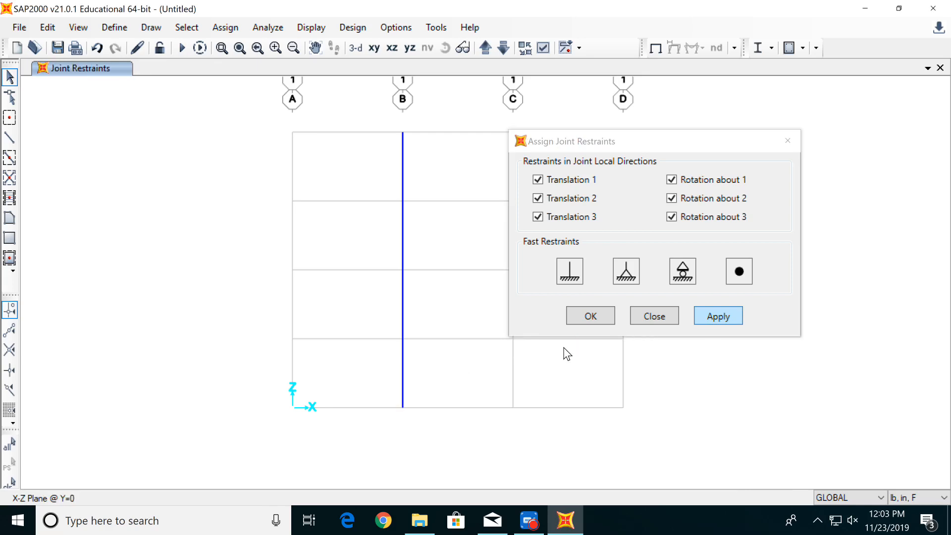
pyautogui.click(587, 317)
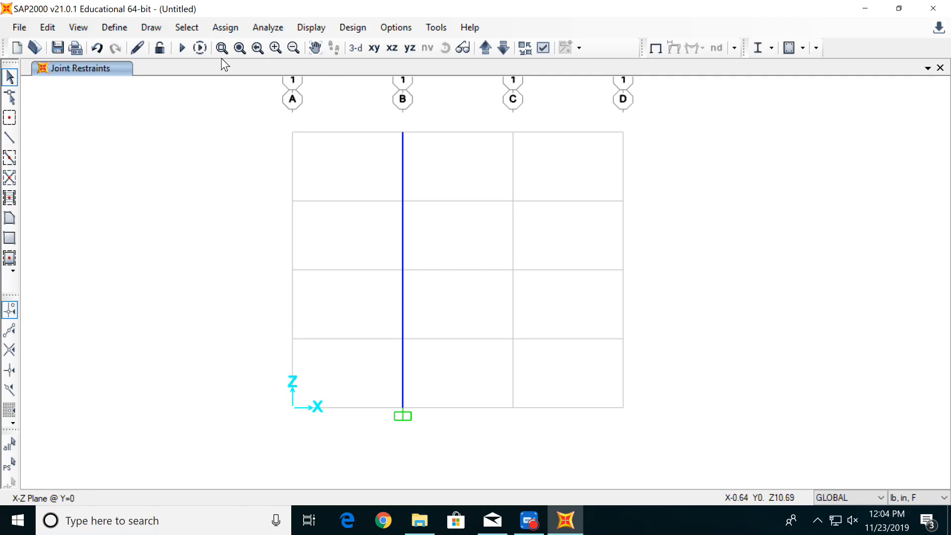
# - Add a new rectangular steel frame section property named dynamics
pyautogui.click(115, 29)
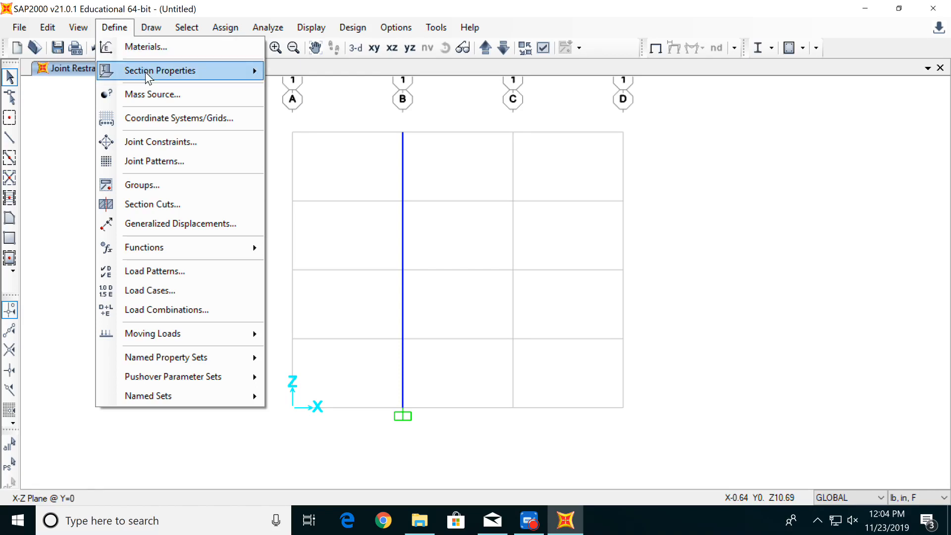
pyautogui.moveTo(156, 76)
pyautogui.click(309, 73)
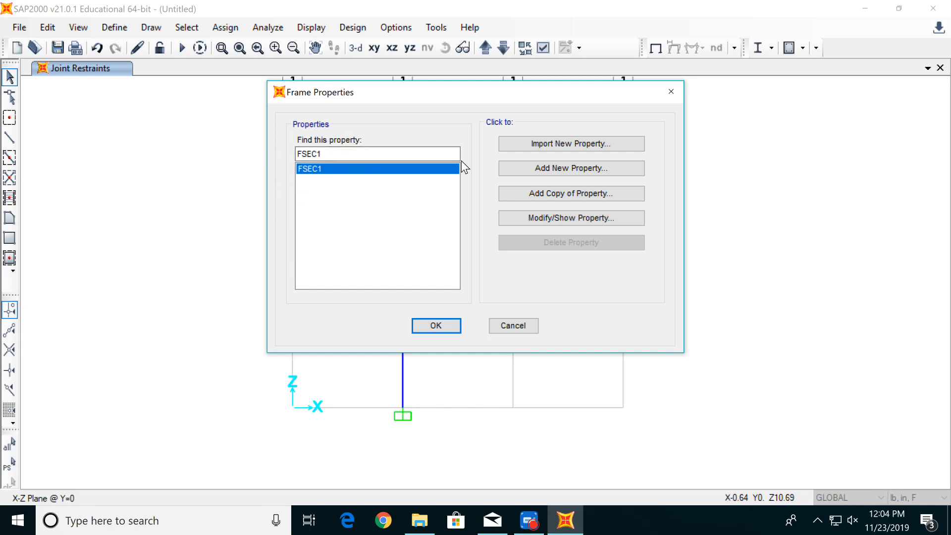
pyautogui.click(517, 168)
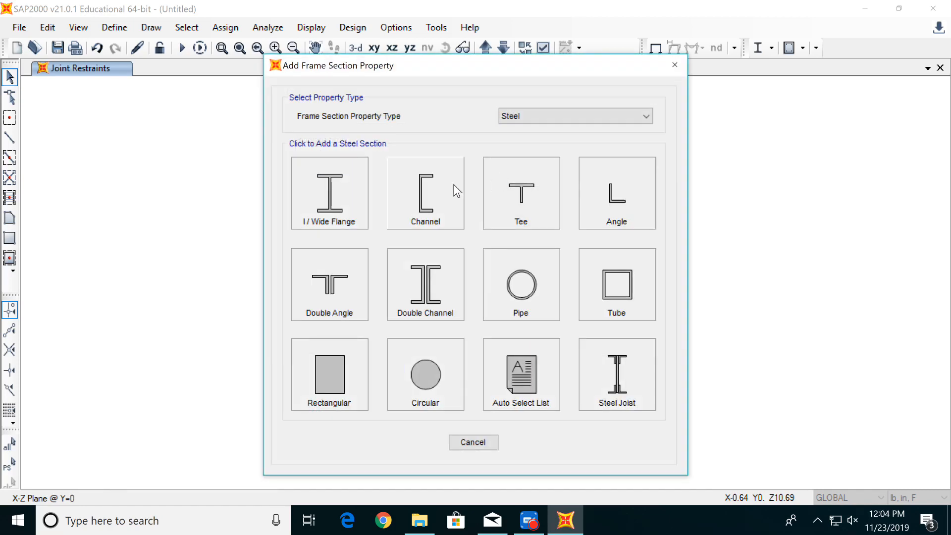
pyautogui.click(335, 376)
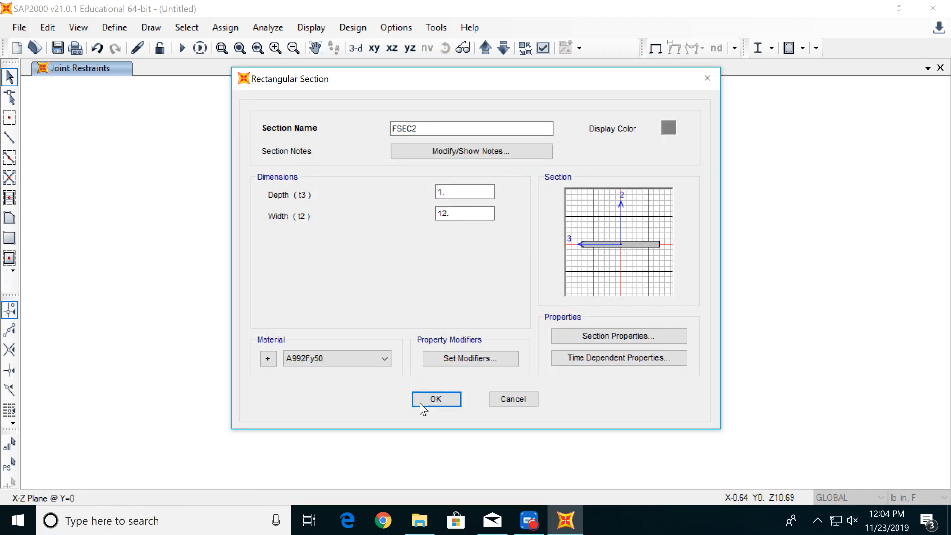
pyautogui.doubleClick(440, 127)
pyautogui.write('dynamics')
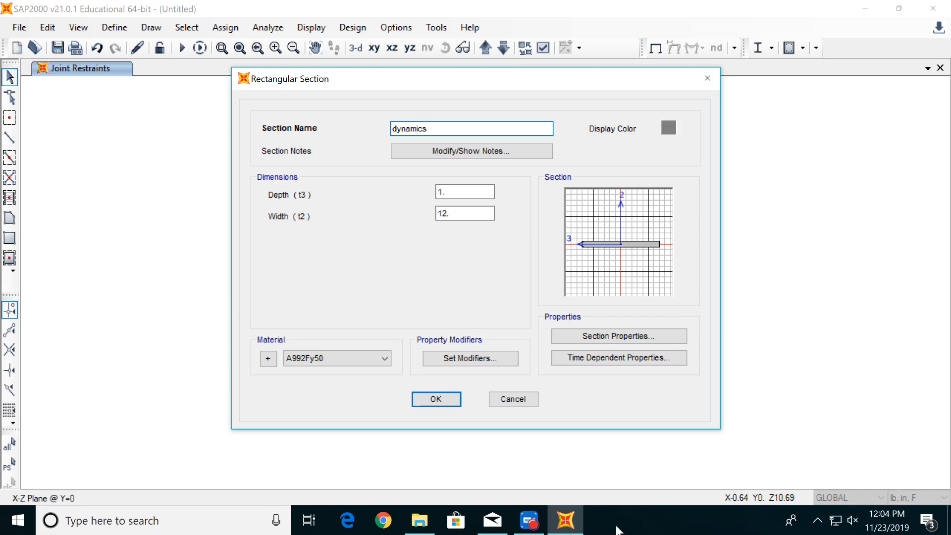
# - Set the dynamics section's depth to 0.1 and its width to 1.5
pyautogui.click(461, 191)
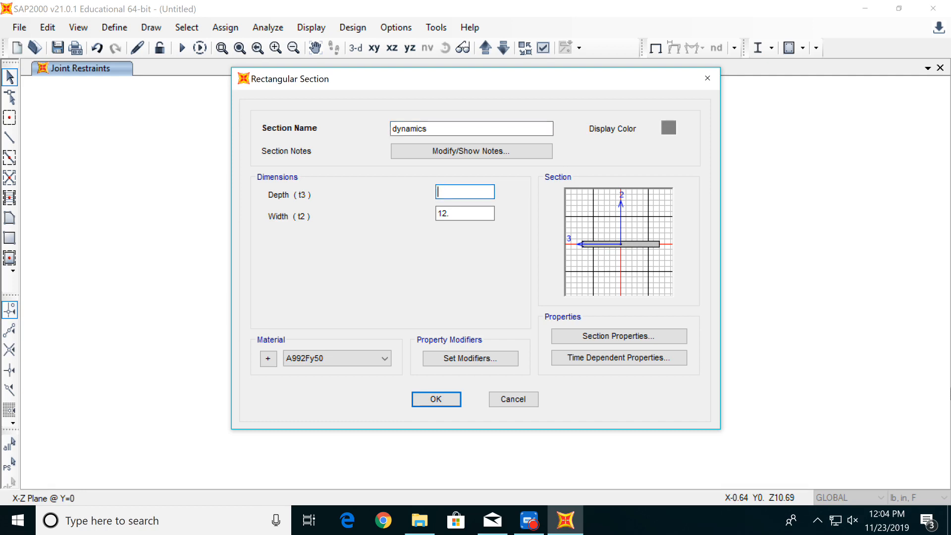
pyautogui.click(466, 214)
pyautogui.click(545, 313)
pyautogui.press('BackSpace')
pyautogui.write('0.1')
pyautogui.press('Tab')
pyautogui.write('1.5')
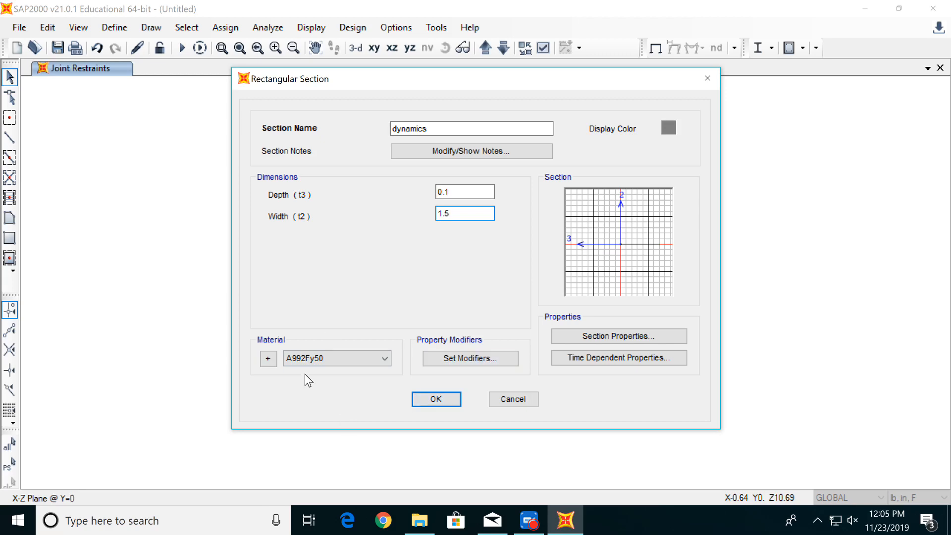
# - Add a new United States material of type Other for the dynamics section and name it acrylic
pyautogui.click(274, 360)
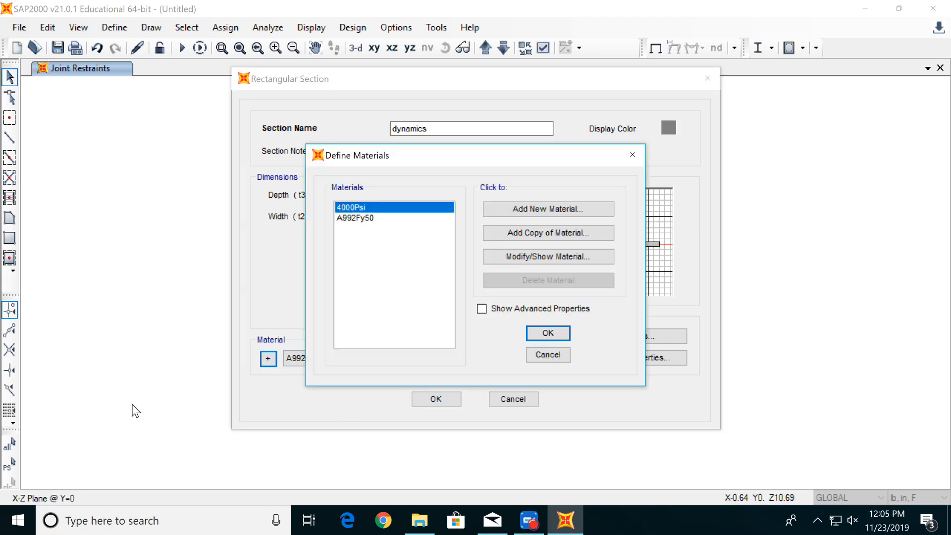
pyautogui.click(568, 203)
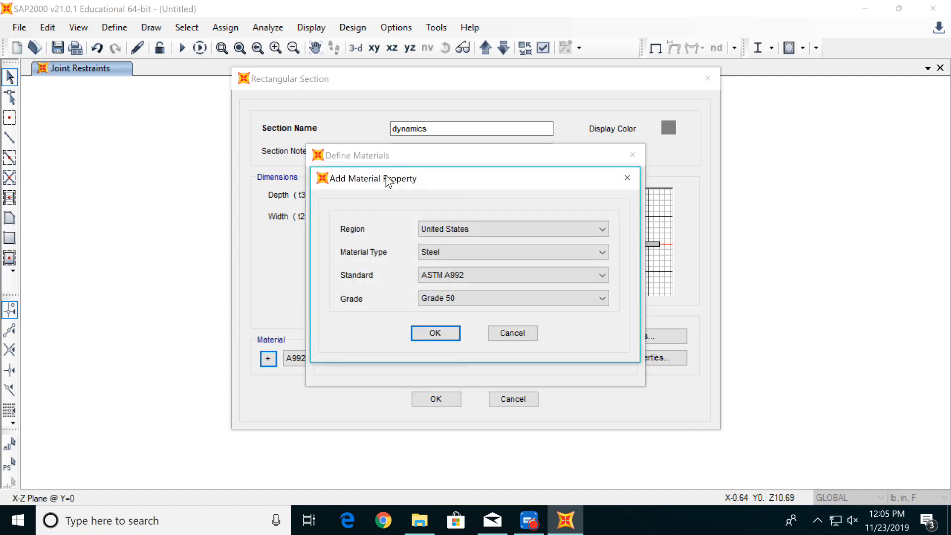
pyautogui.click(454, 254)
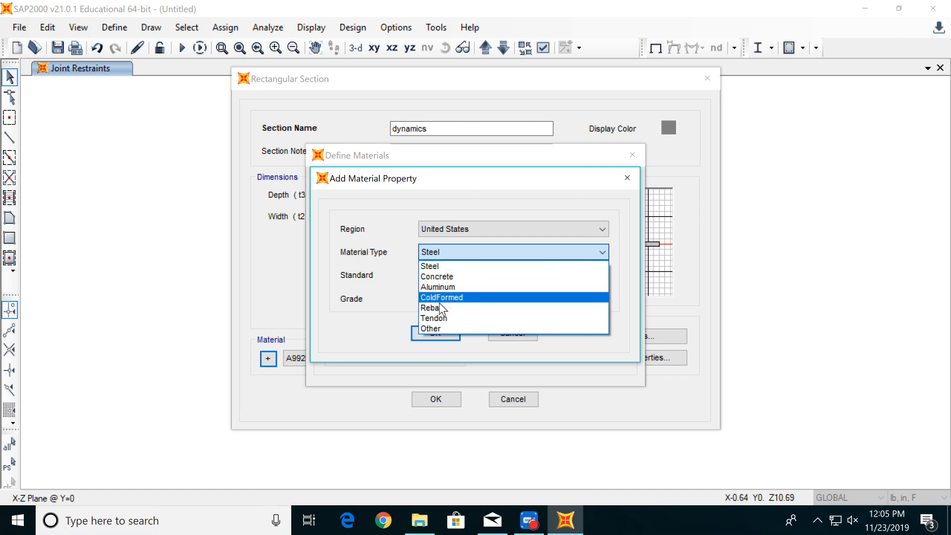
pyautogui.click(437, 326)
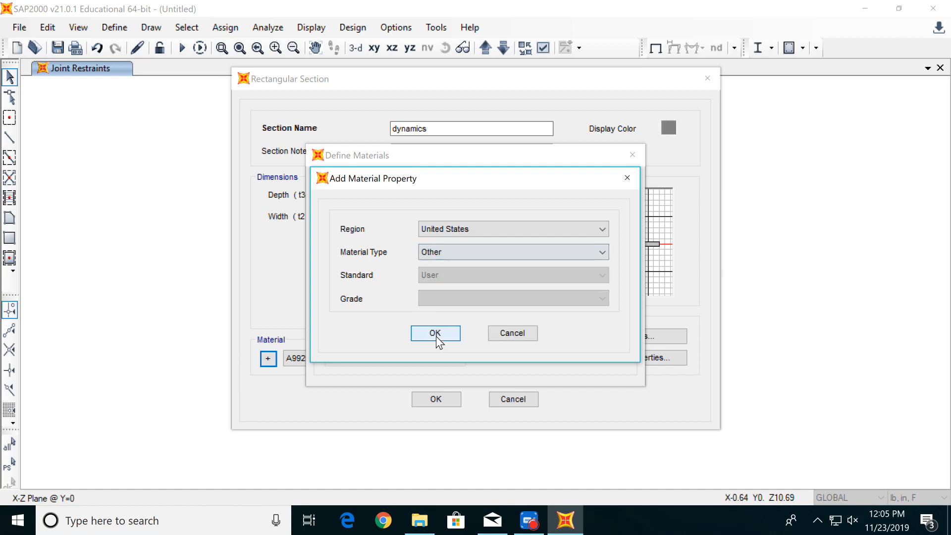
pyautogui.click(436, 334)
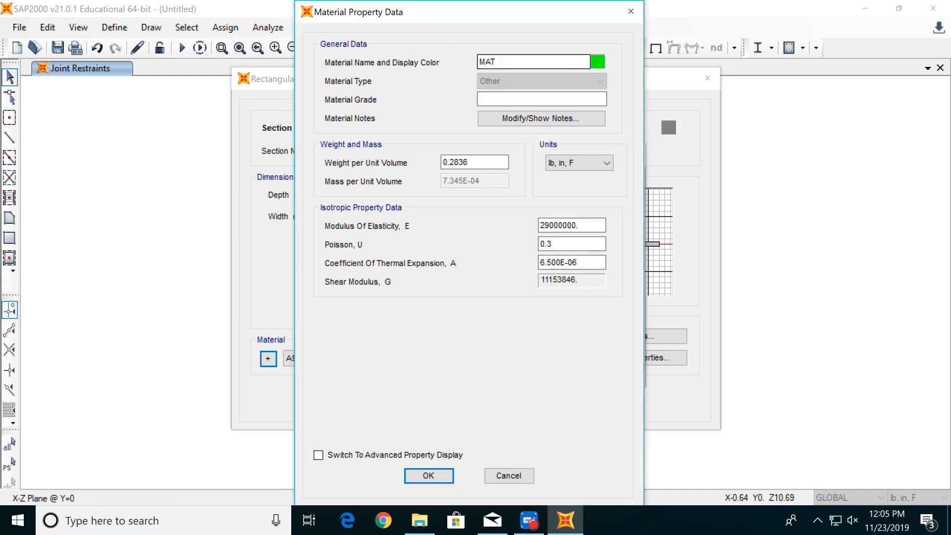
pyautogui.write('a')
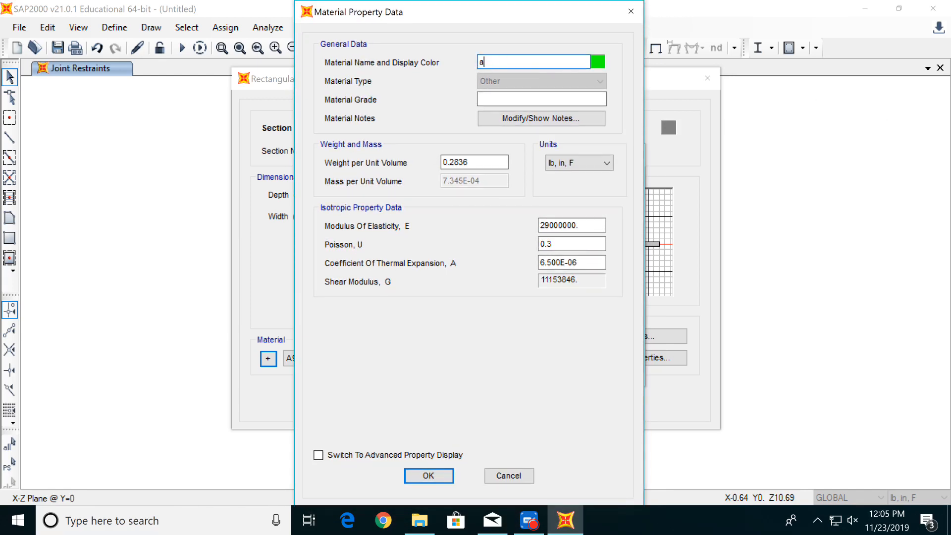
pyautogui.write('crylic')
# - Set the acrylic material's weight per unit volume to 0.05 and its modulus of elasticity to 320000, and accept the material definition
pyautogui.click(492, 162)
pyautogui.click(502, 164)
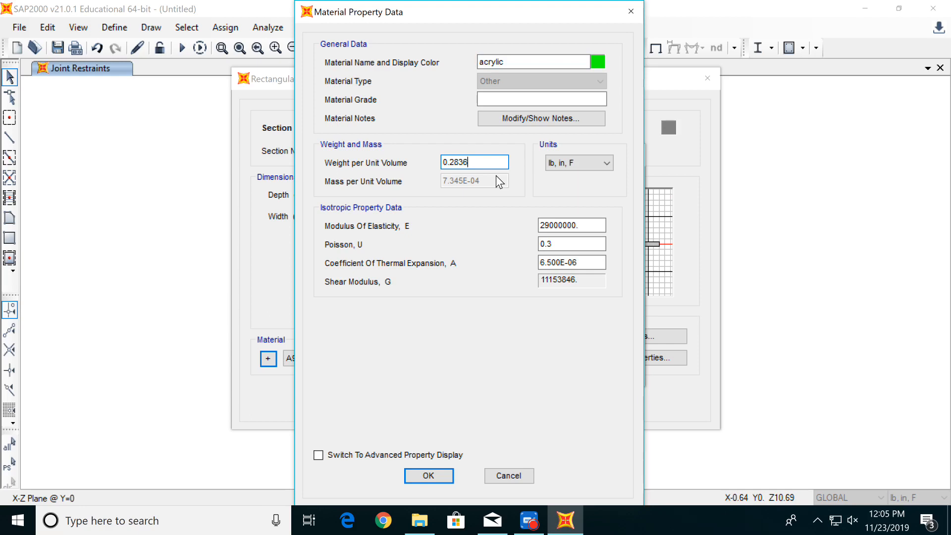
pyautogui.press('BackSpace')
pyautogui.press('BackSpace')
pyautogui.press('BackSpace')
pyautogui.press('BackSpace')
pyautogui.press('BackSpace')
pyautogui.press('BackSpace')
pyautogui.write('0.5')
pyautogui.press('BackSpace')
pyautogui.click(594, 224)
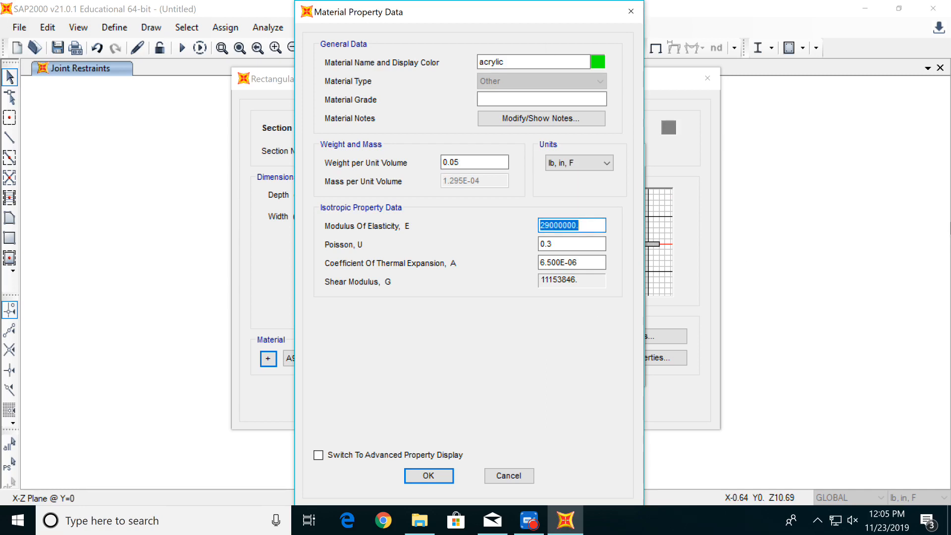
pyautogui.write('320000')
pyautogui.click(425, 477)
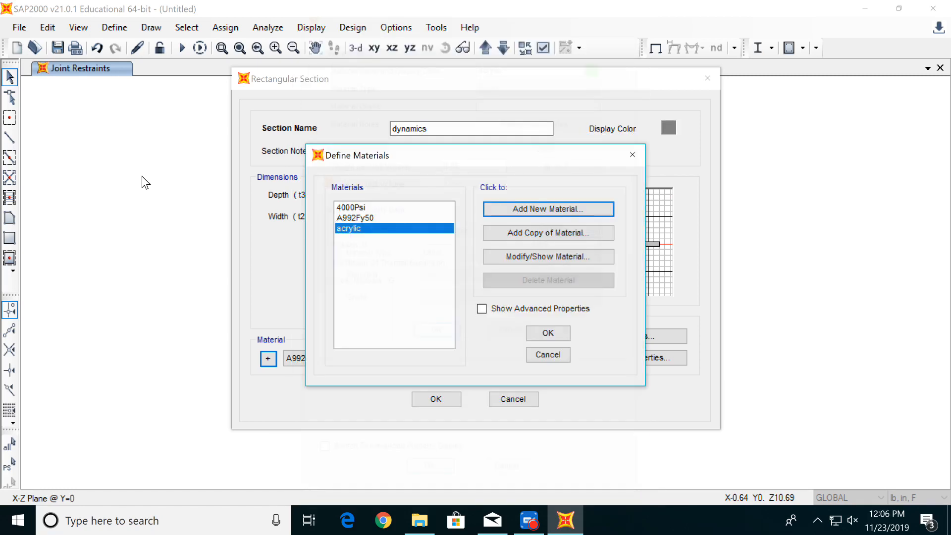
pyautogui.click(555, 332)
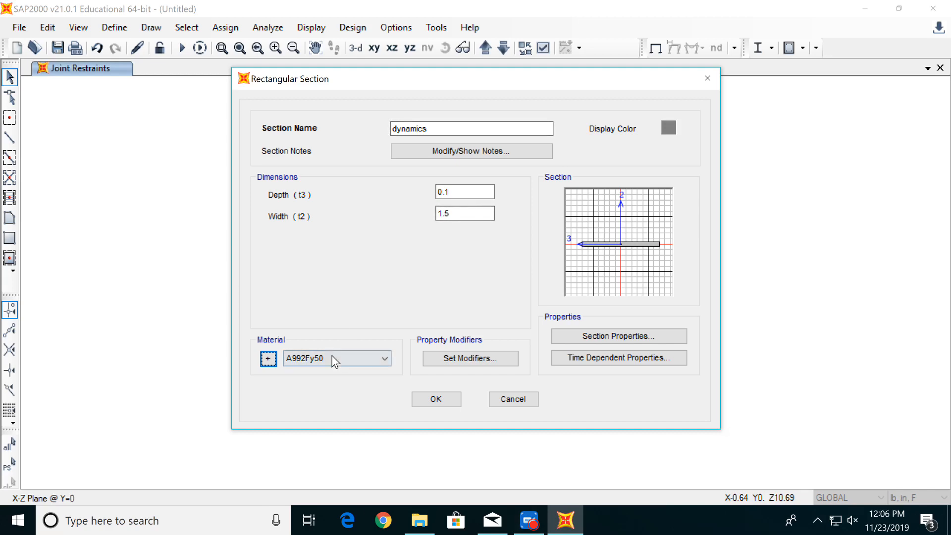
# - Set the dynamics section's material to acrylic and save the frame section property
pyautogui.click(357, 361)
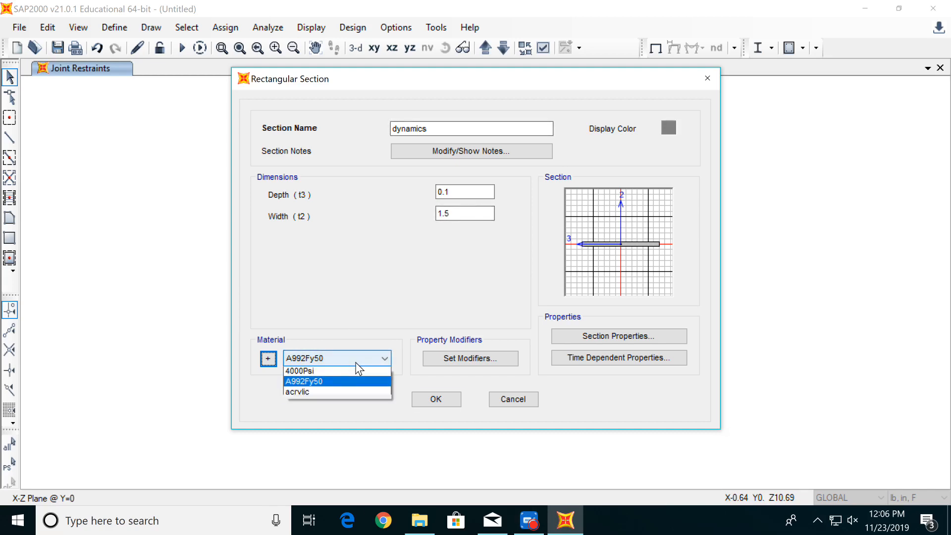
pyautogui.click(356, 394)
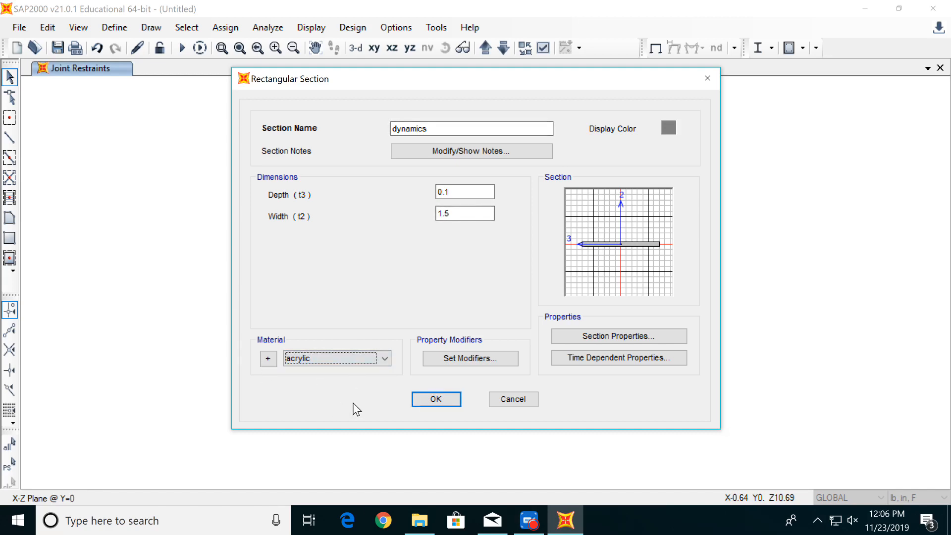
pyautogui.click(449, 399)
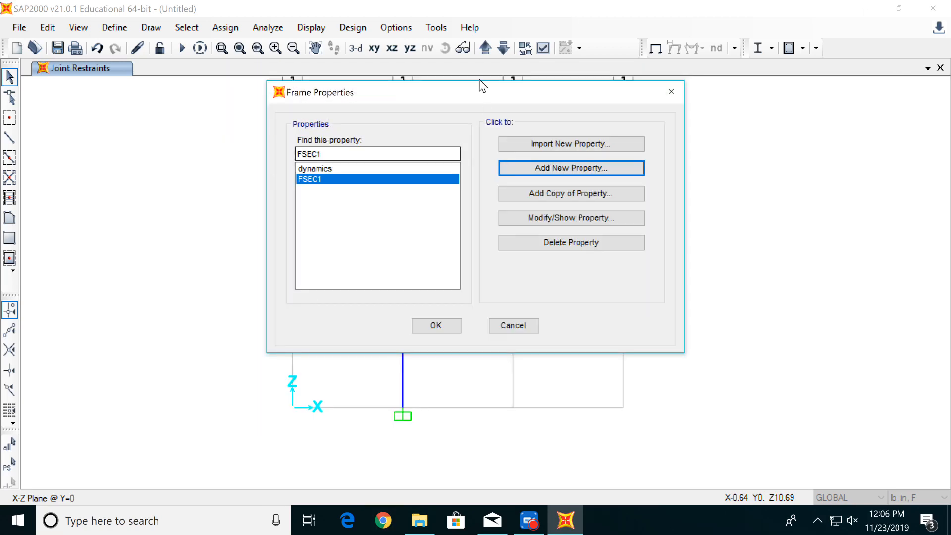
pyautogui.click(452, 326)
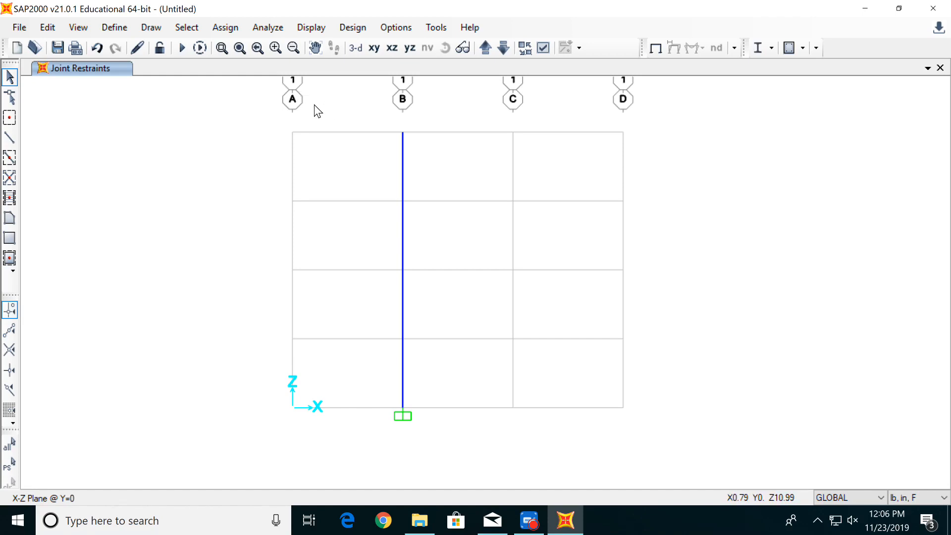
# - Assign the dynamics frame section to all four column members on grid line B
pyautogui.moveTo(314, 105); pyautogui.dragTo(479, 445)
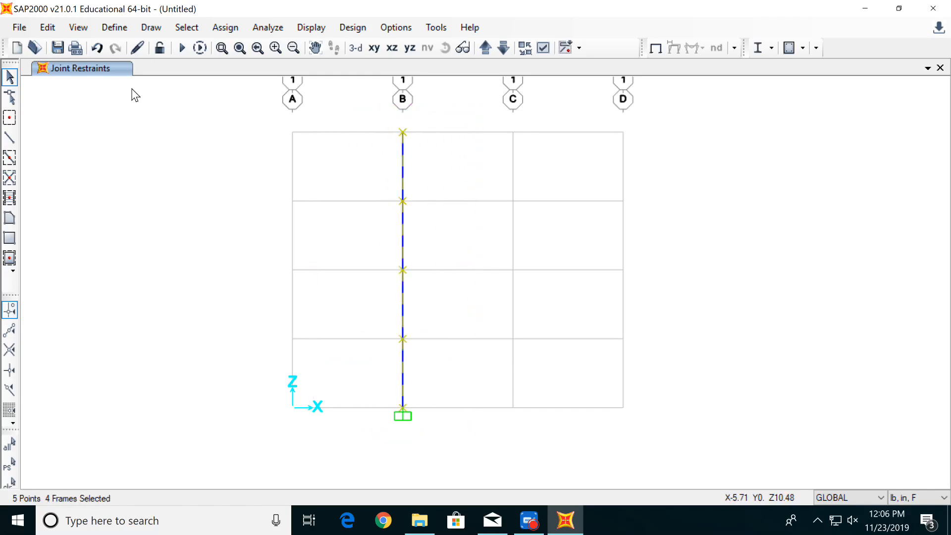
pyautogui.click(225, 28)
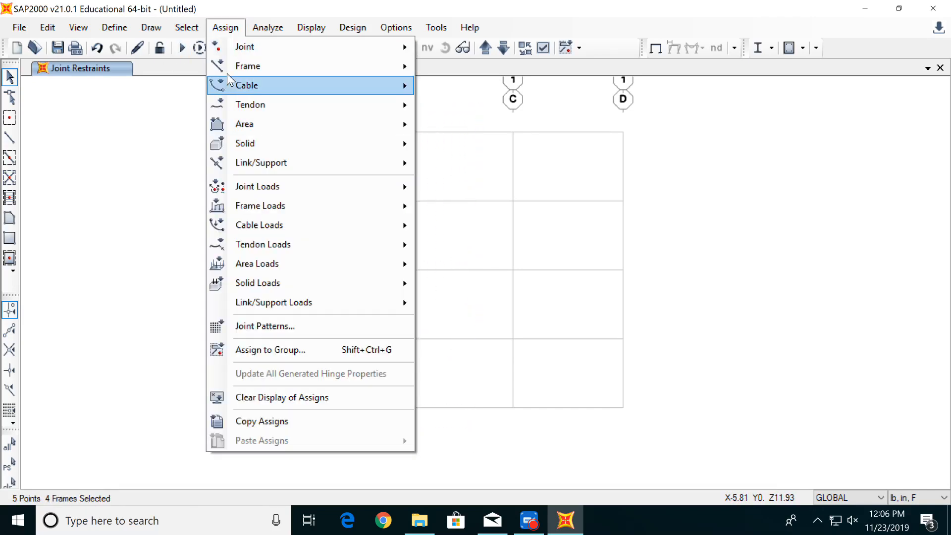
pyautogui.moveTo(281, 66)
pyautogui.click(462, 69)
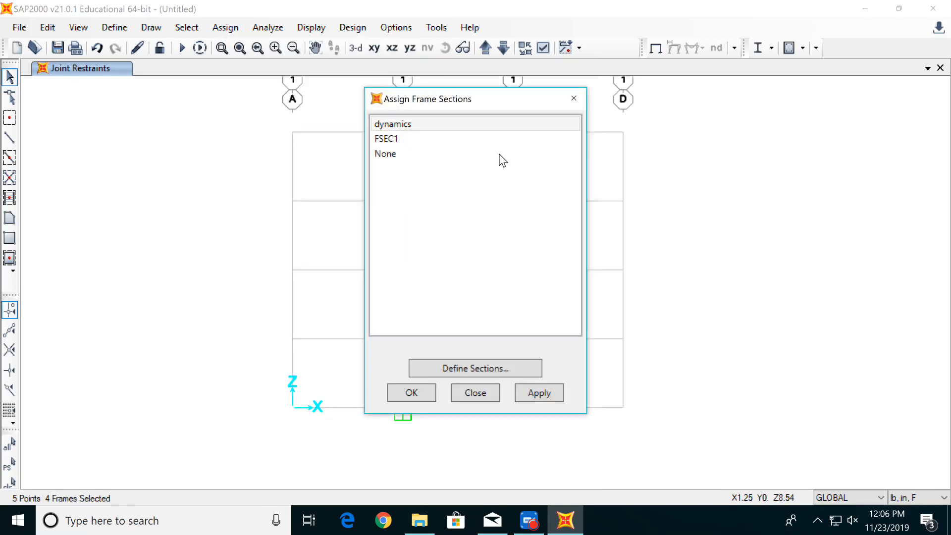
pyautogui.click(415, 126)
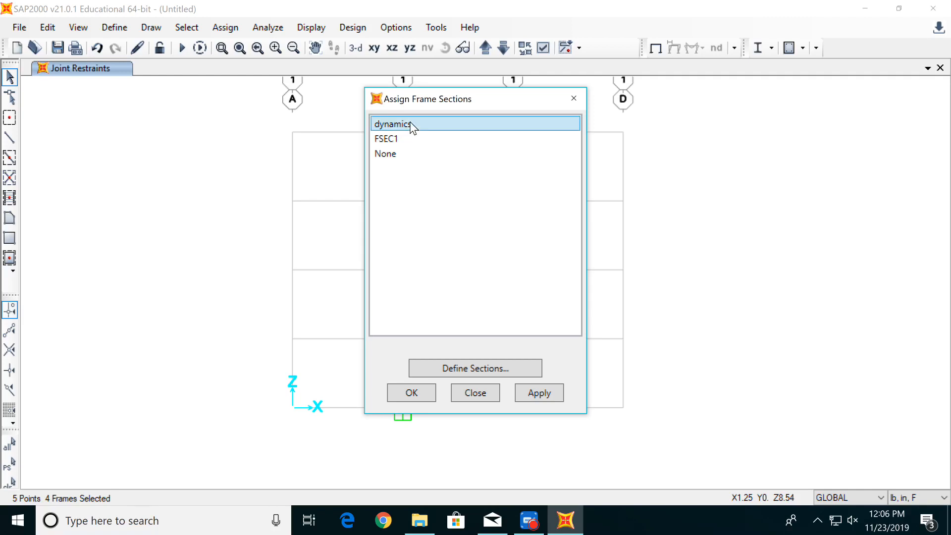
pyautogui.click(543, 394)
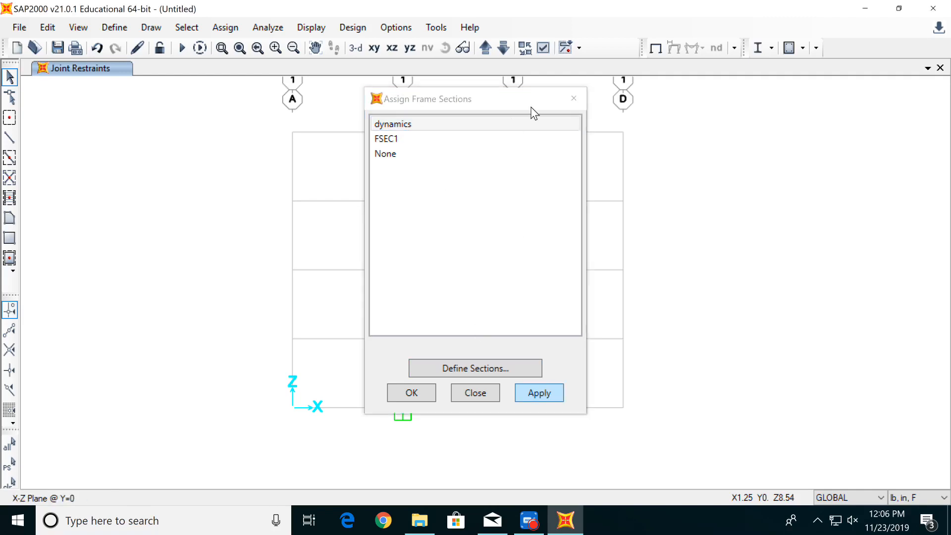
pyautogui.click(573, 100)
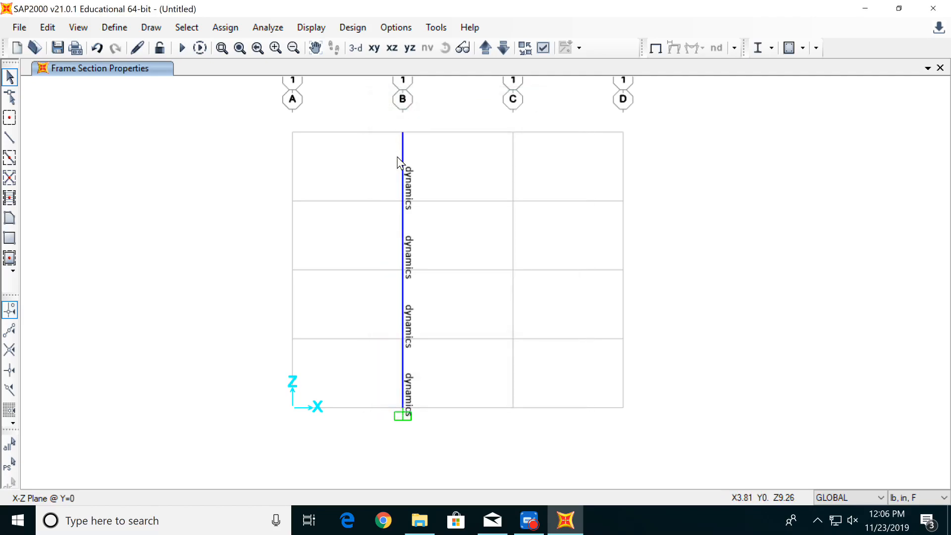